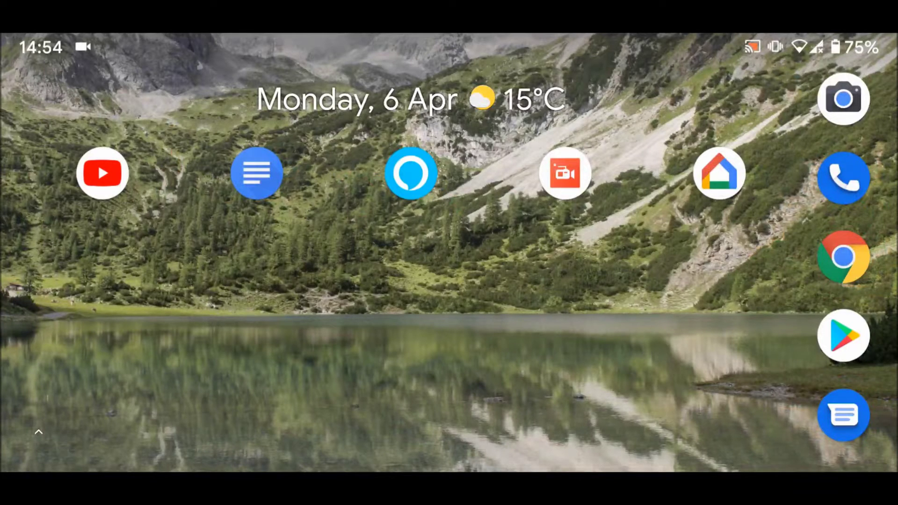
# Reach the Night Light page under Display and reveal its Schedule choices
pyautogui.moveTo(522, 461); pyautogui.dragTo(537, 92)
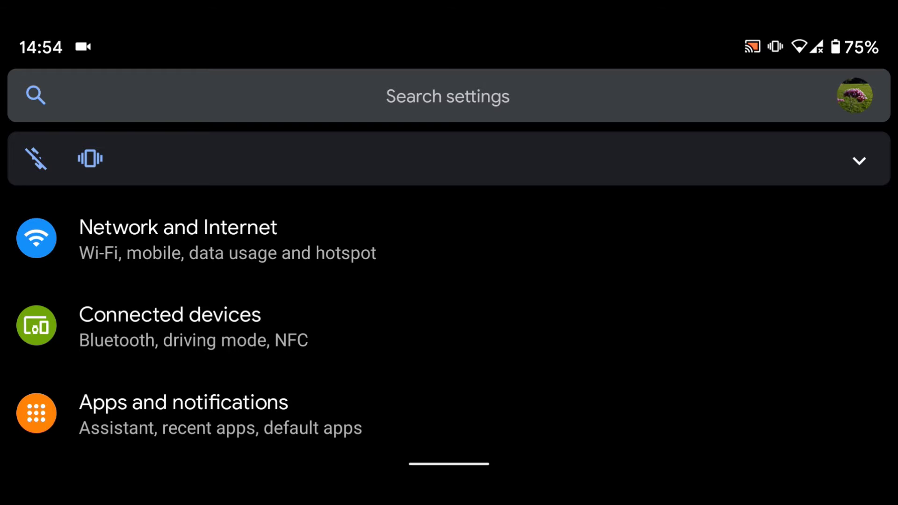
pyautogui.moveTo(565, 413); pyautogui.dragTo(576, 141)
pyautogui.click(410, 342)
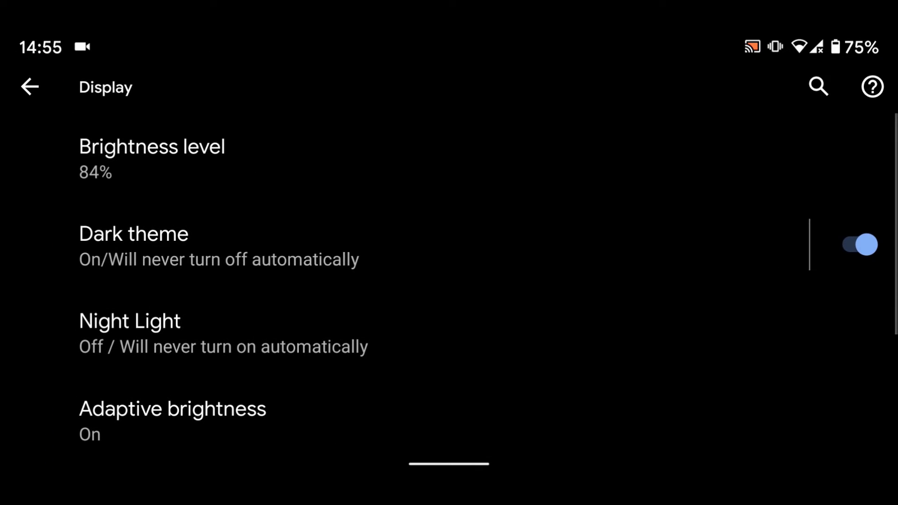
pyautogui.click(411, 342)
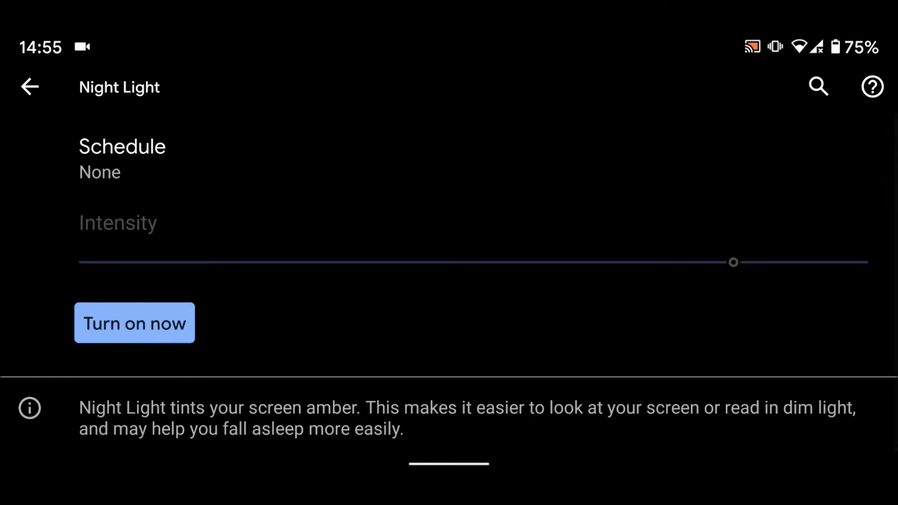
pyautogui.click(488, 156)
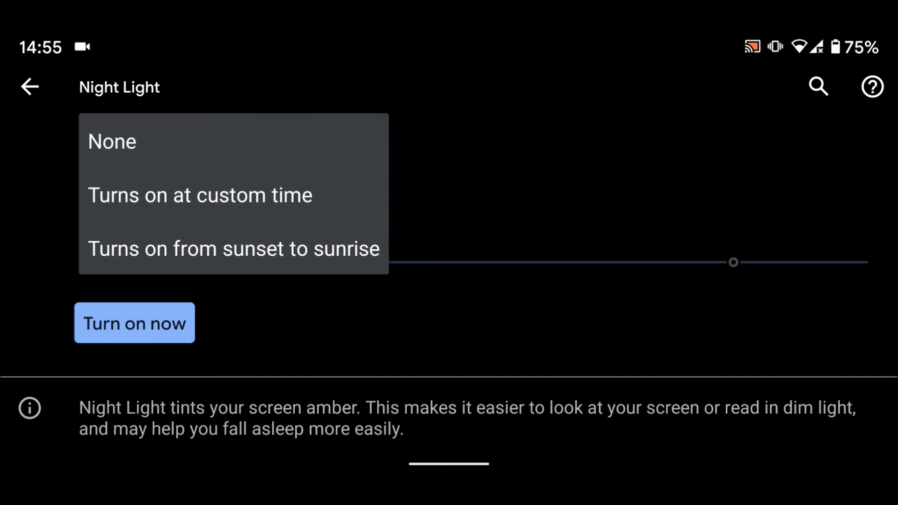
# Choose 'Turns on at custom time' for the schedule and bring up the start-time clock
pyautogui.click(341, 200)
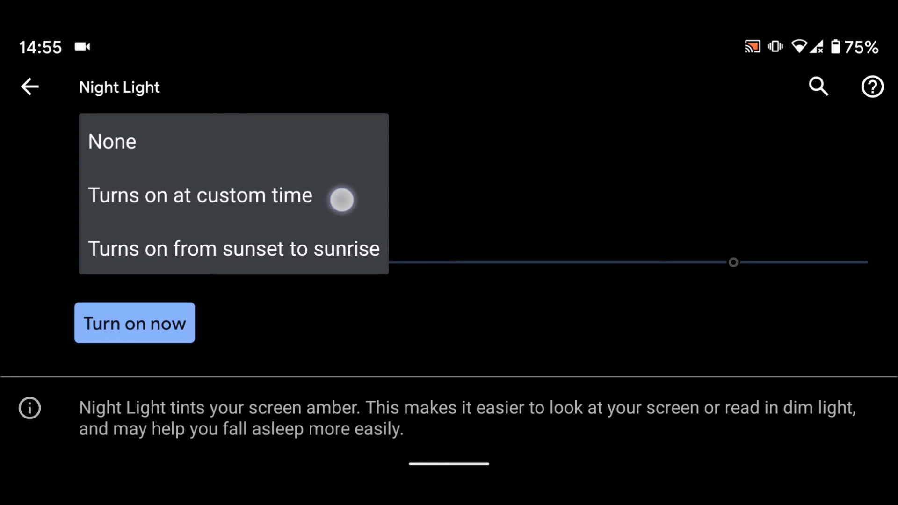
pyautogui.click(342, 200)
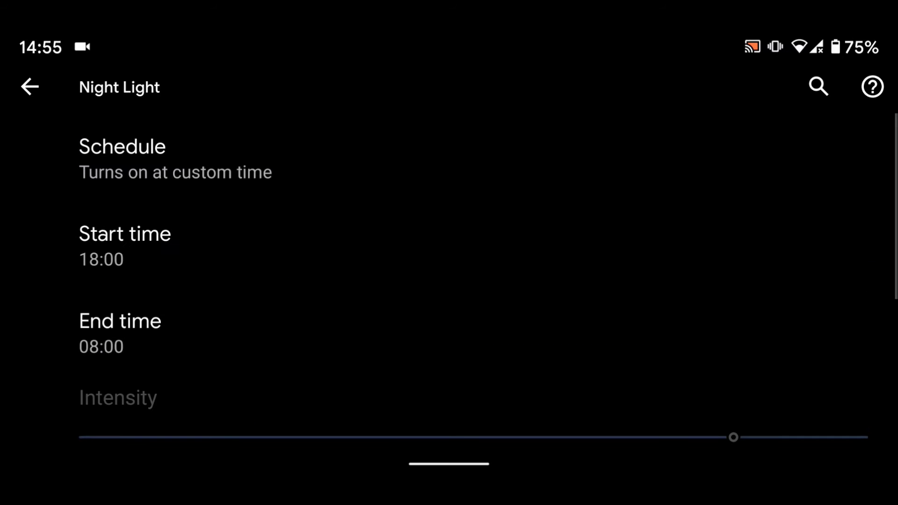
pyautogui.click(210, 260)
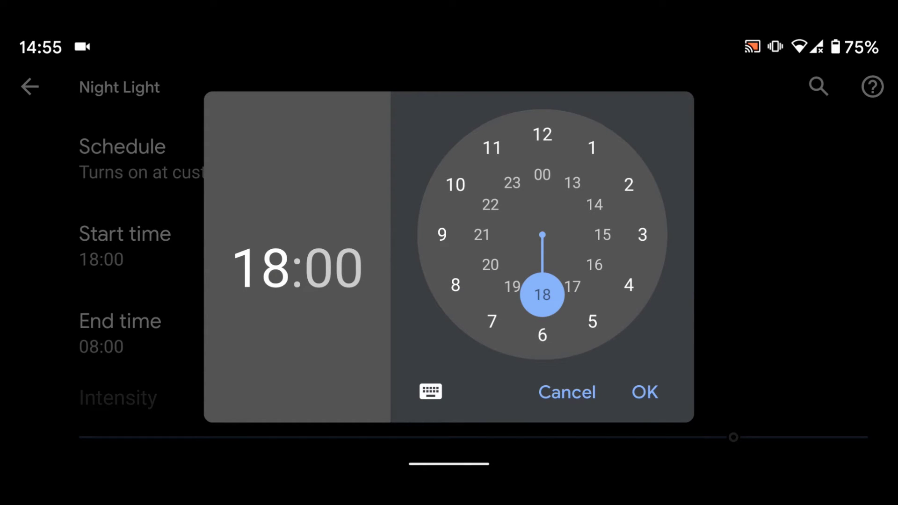
# Set the start time to 21:00 and bring up the end-time clock
pyautogui.click(482, 235)
pyautogui.click(658, 395)
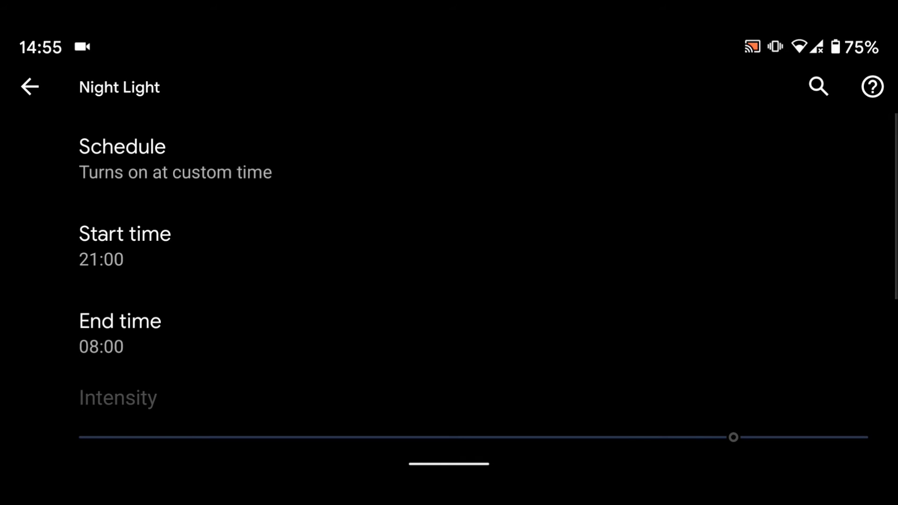
pyautogui.click(201, 334)
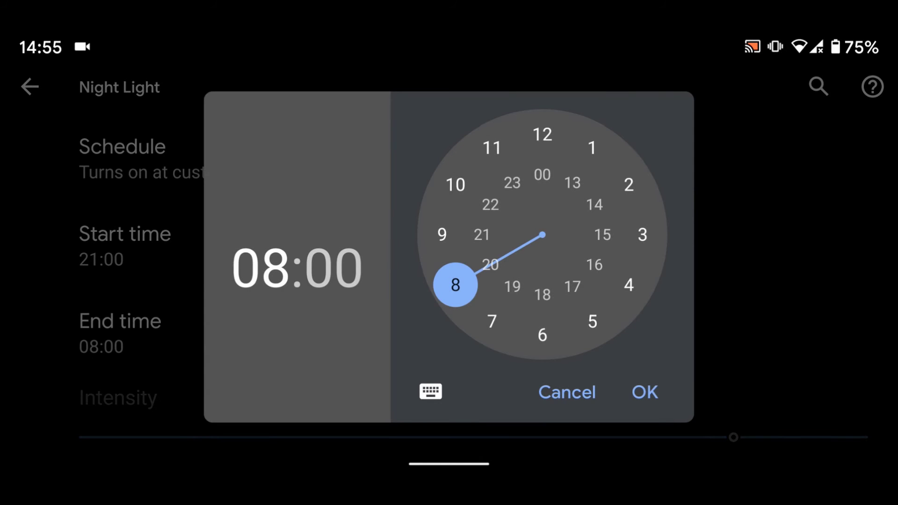
# Set the end time to 06:00, completing the 21:00–06:00 schedule
pyautogui.click(547, 345)
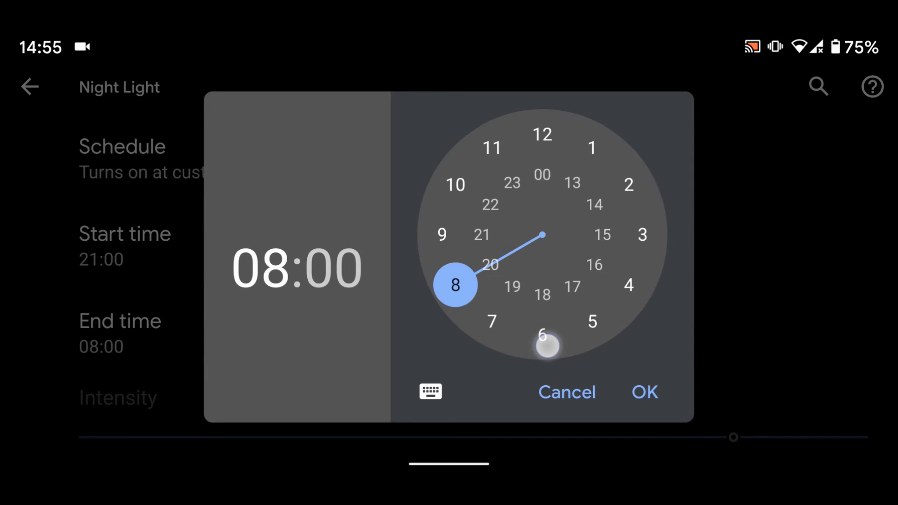
pyautogui.click(653, 396)
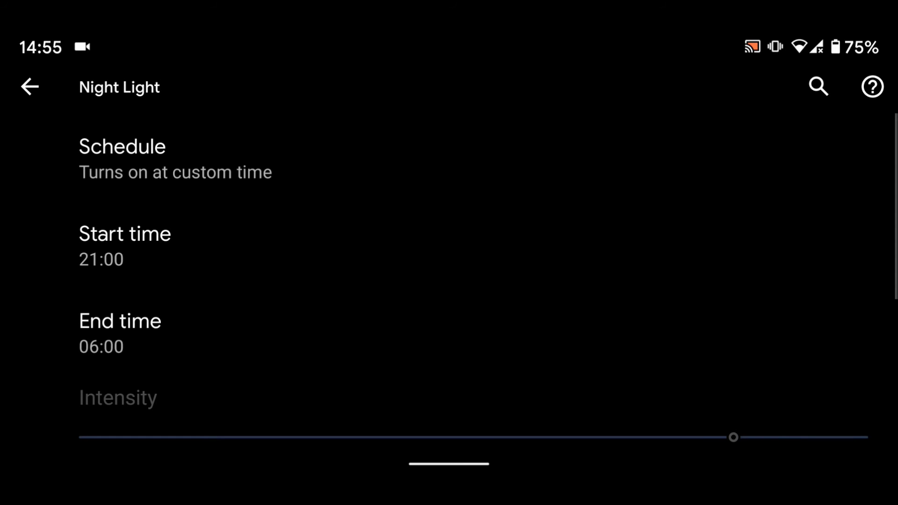
pyautogui.click(485, 461)
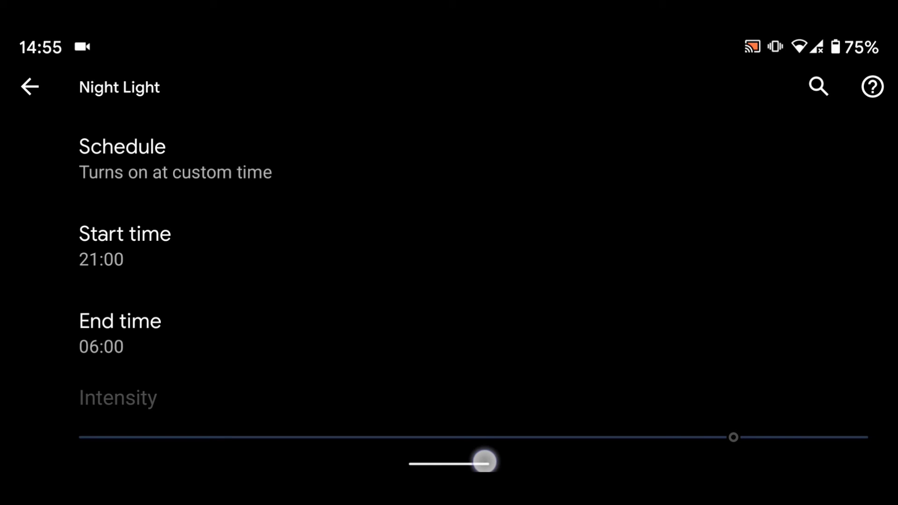
# Swipe home, leaving Settings with the Night Light schedule saved
pyautogui.moveTo(484, 462); pyautogui.dragTo(484, 317)
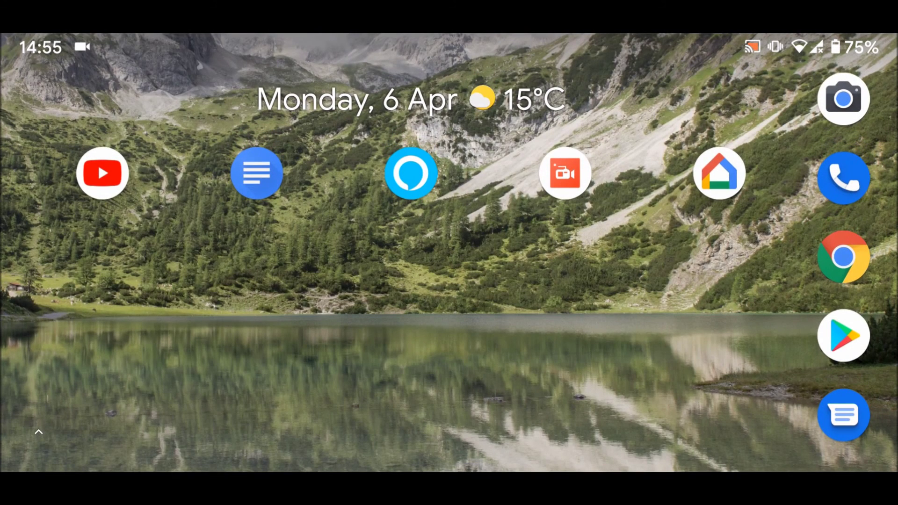